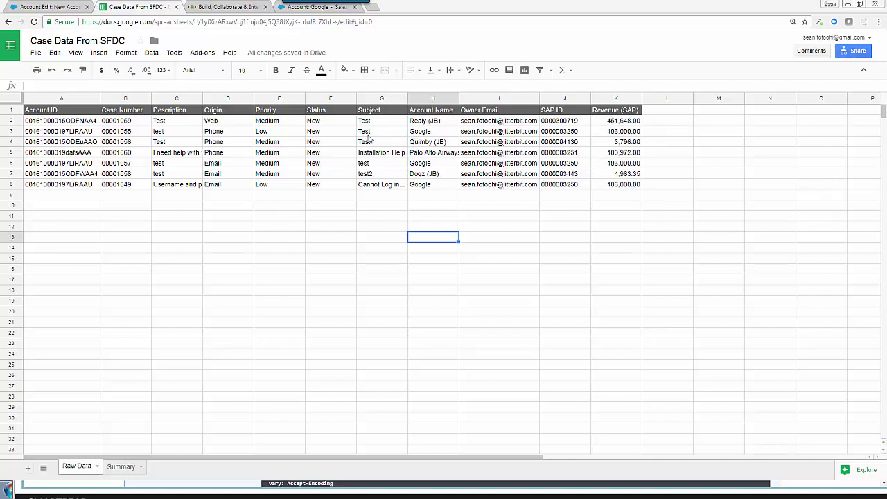
- Check the Summary and Raw Data sheets, then return to the Salesforce account form
{"action": "left_click", "coordinate": [120, 469]}
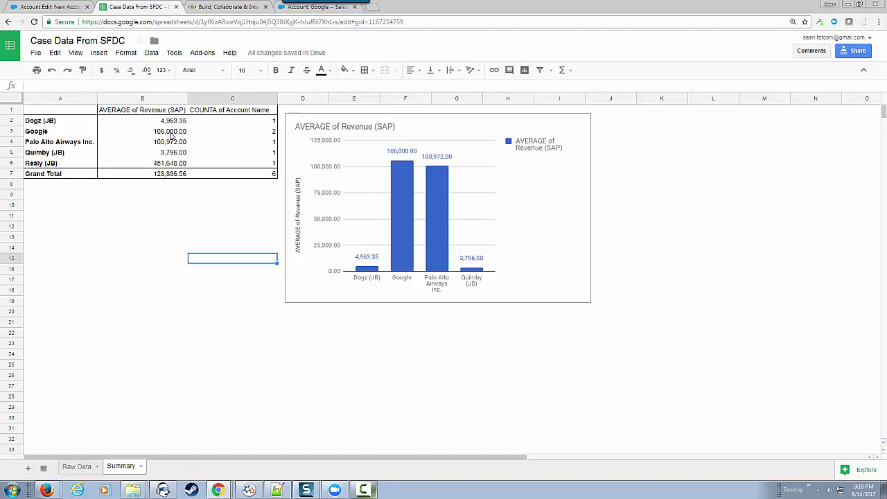
{"action": "left_click", "coordinate": [88, 469]}
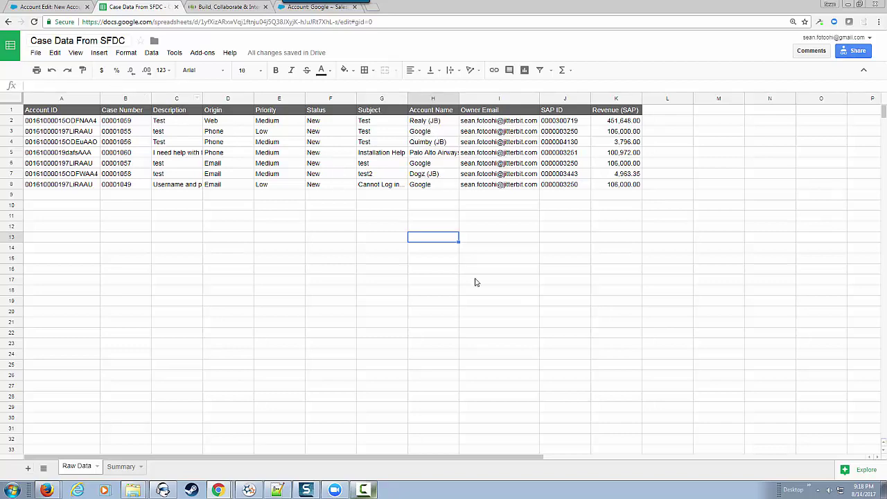
{"action": "left_click", "coordinate": [63, 8]}
{"action": "left_click", "coordinate": [437, 242]}
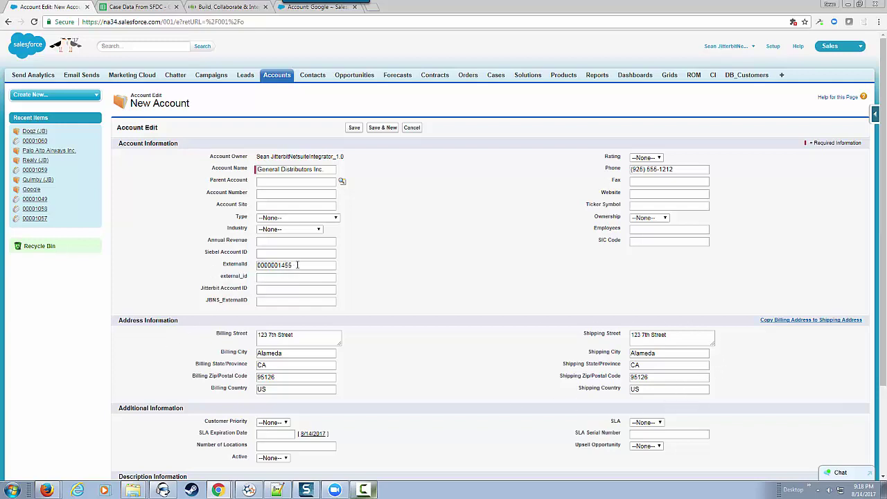
{"action": "left_click", "coordinate": [298, 265]}
{"action": "left_click", "coordinate": [359, 266]}
{"action": "left_click", "coordinate": [354, 128]}
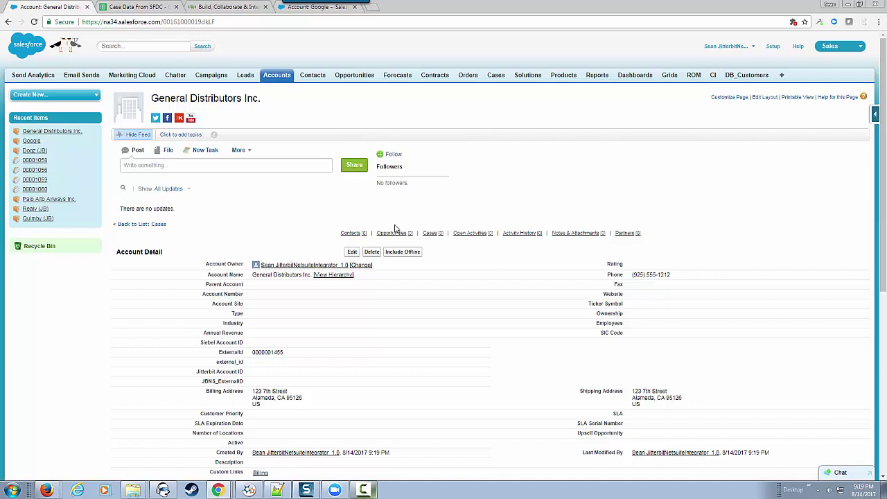
{"action": "mouse_move", "coordinate": [429, 233]}
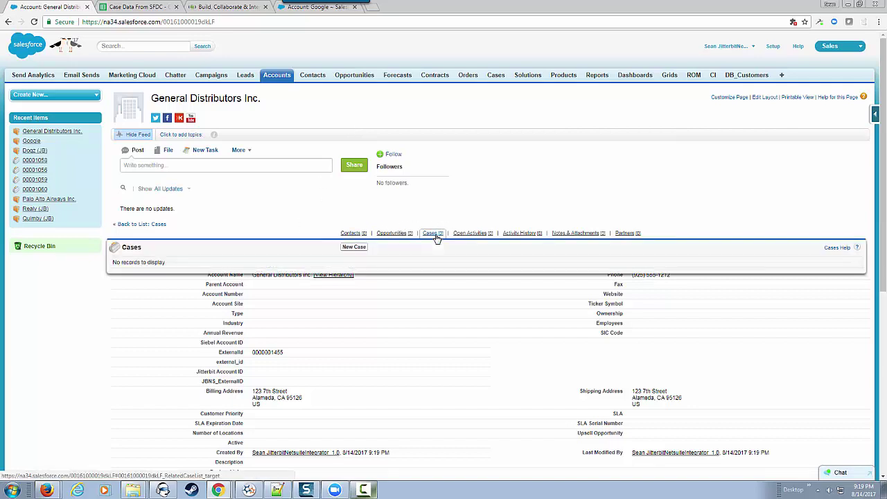
{"action": "left_click", "coordinate": [356, 248]}
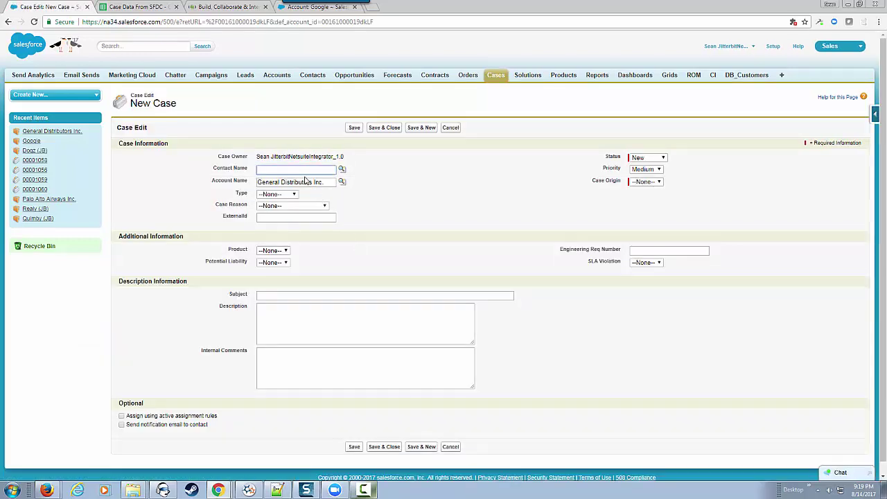
{"action": "type", "text": "Sean"}
{"action": "left_click", "coordinate": [342, 169]}
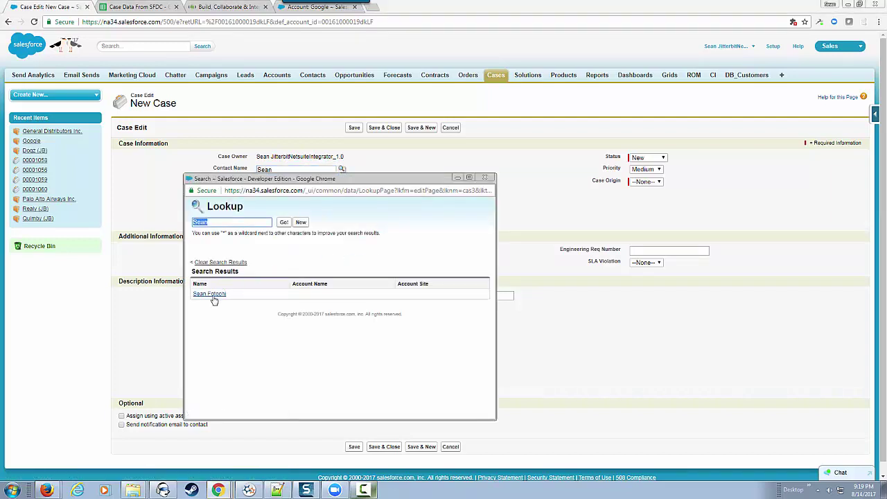
{"action": "left_click", "coordinate": [212, 293]}
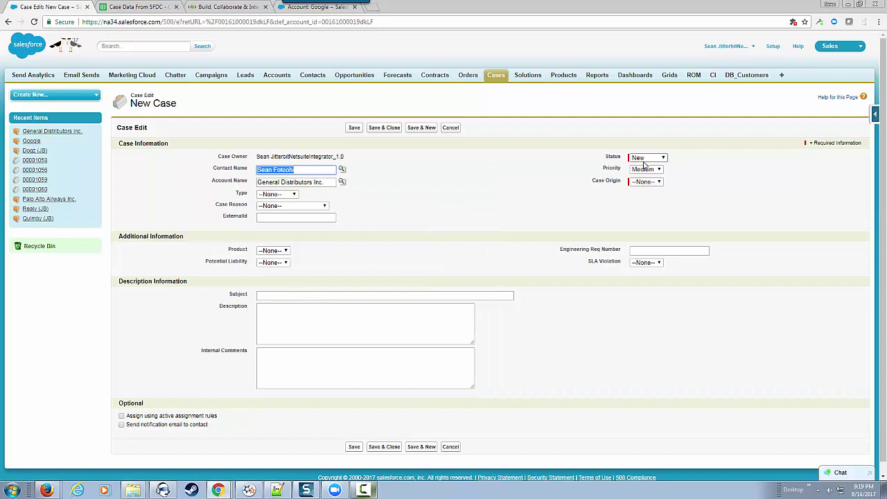
{"action": "left_click", "coordinate": [644, 181]}
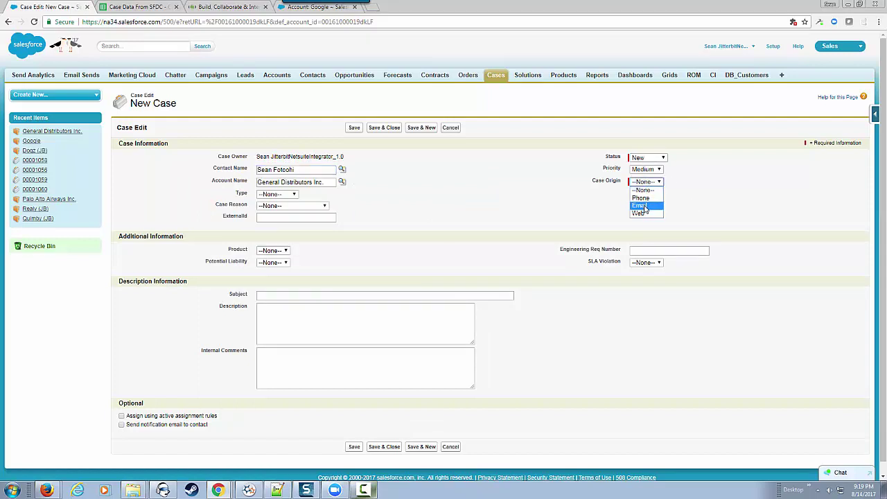
{"action": "left_click", "coordinate": [643, 213]}
- Give the case subject 'Intro' and a description requesting installation documentation, correcting its spelling
{"action": "left_click", "coordinate": [295, 296]}
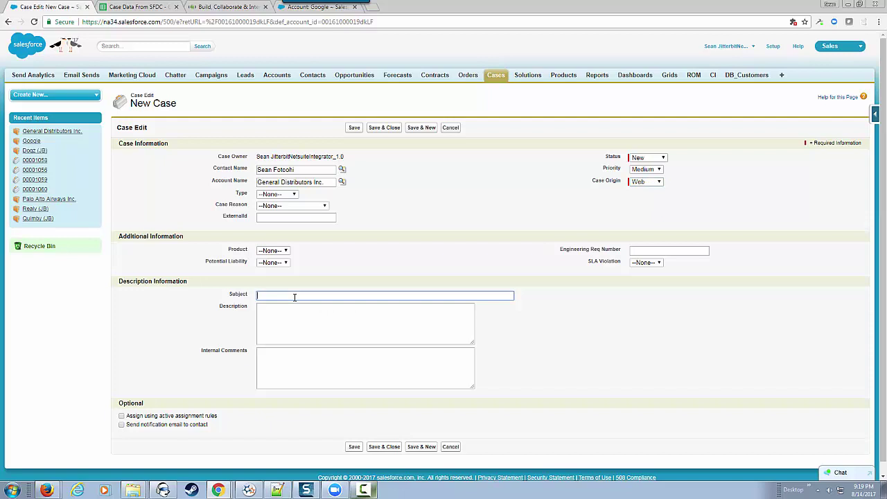
{"action": "type", "text": "Intro"}
{"action": "key", "text": "Tab"}
{"action": "type", "text": "I need the docuemntat"}
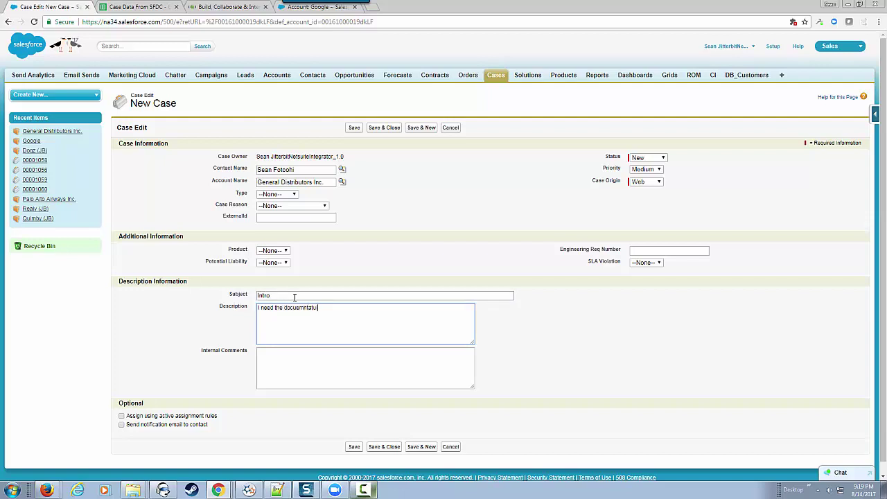
{"action": "type", "text": "on for installation."}
{"action": "right_click", "coordinate": [309, 307]}
{"action": "left_click", "coordinate": [325, 316]}
{"action": "left_click", "coordinate": [331, 182]}
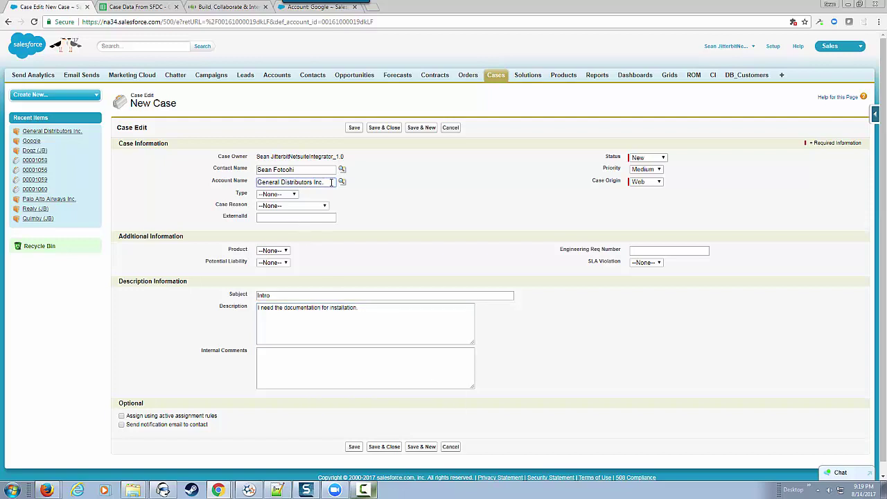
{"action": "left_click_drag", "start_coordinate": [330, 182], "coordinate": [258, 181]}
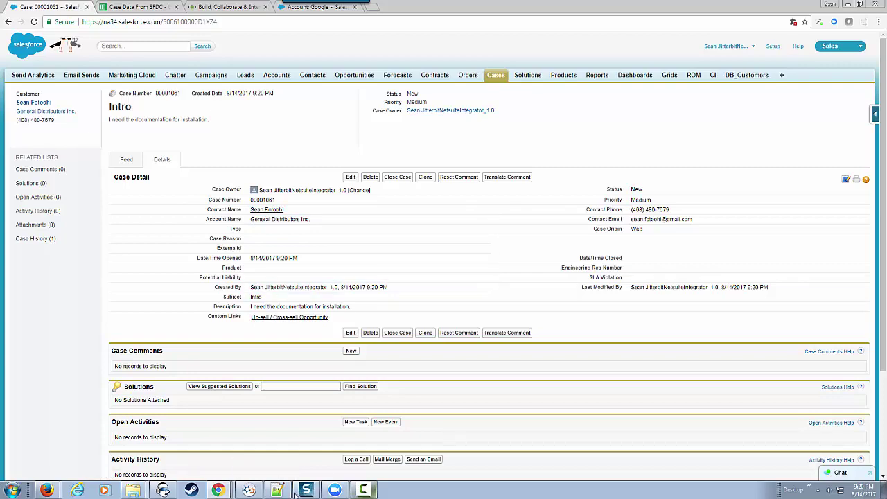
- Execute Jitterbit's Query Cases operation to push Salesforce cases to the sheet, then return to Chrome
{"action": "left_click", "coordinate": [248, 490]}
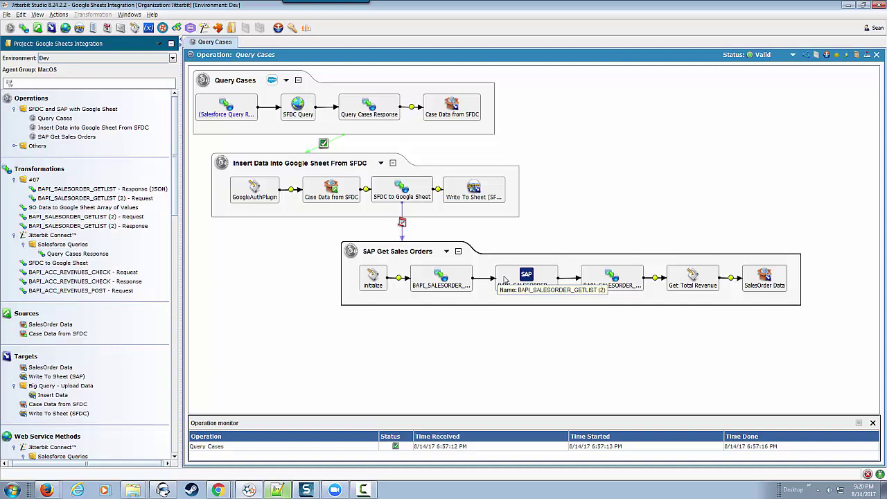
{"action": "left_click", "coordinate": [845, 55]}
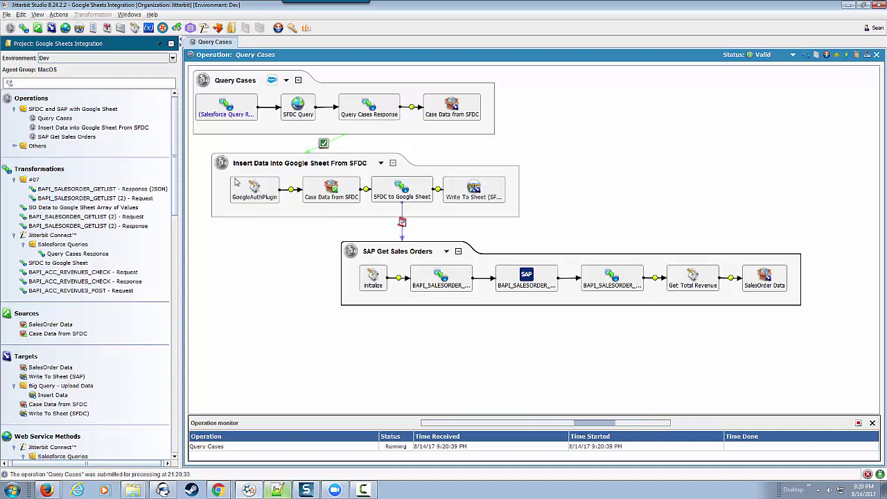
{"action": "left_click", "coordinate": [173, 469]}
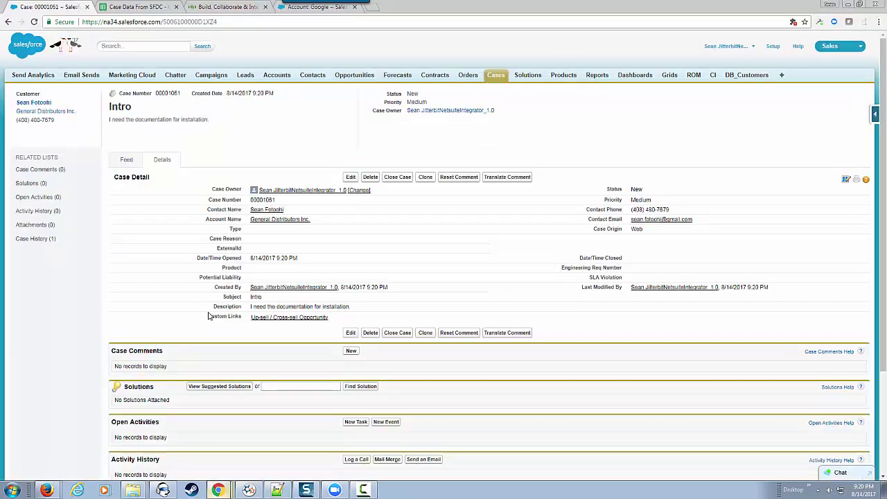
- Format Revenue (SAP) column K as Number with two decimals, then view the Summary sheet
{"action": "left_click", "coordinate": [141, 7]}
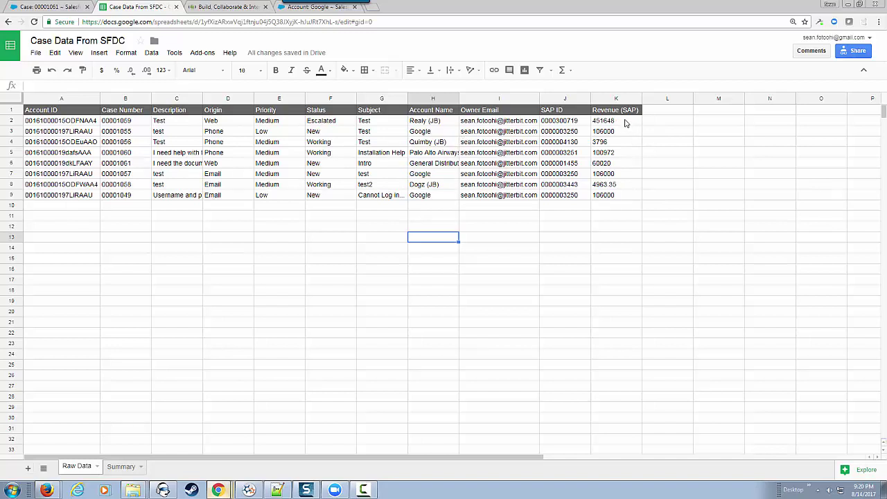
{"action": "left_click", "coordinate": [616, 98]}
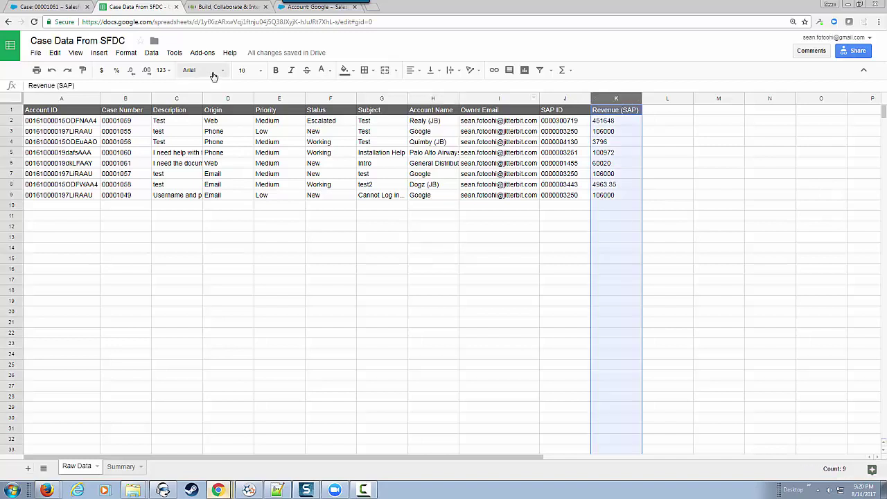
{"action": "left_click", "coordinate": [161, 70]}
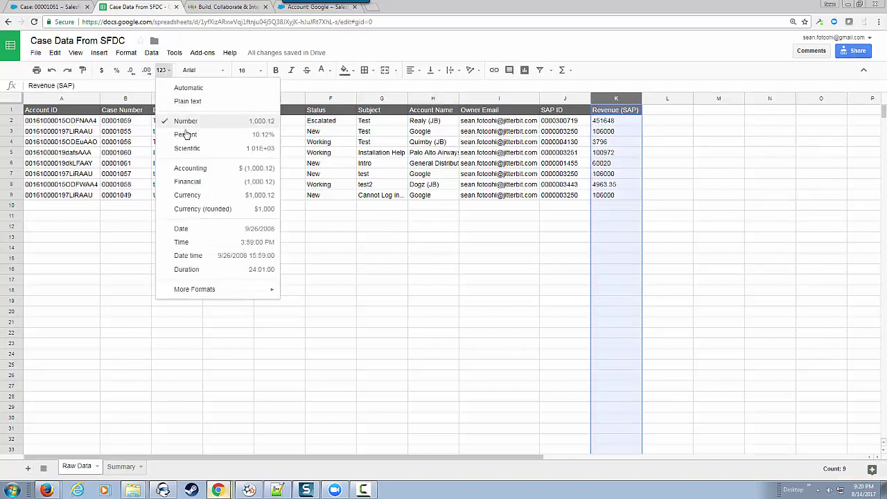
{"action": "left_click", "coordinate": [183, 122]}
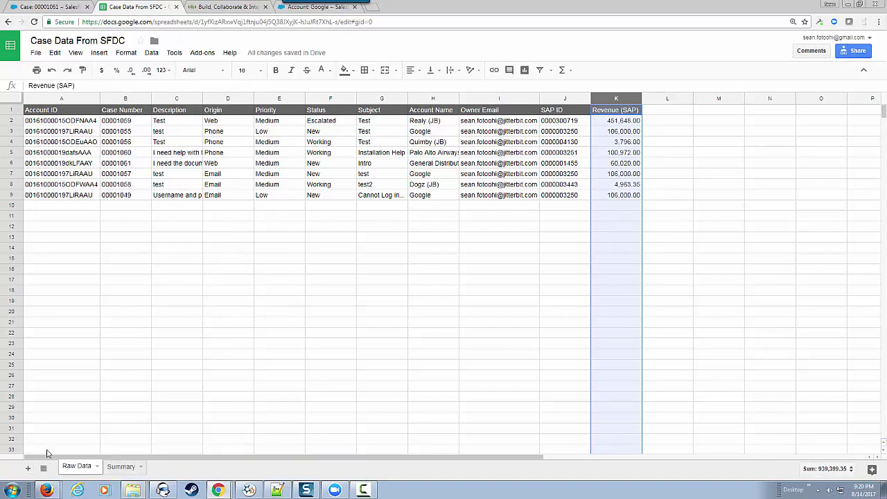
{"action": "left_click", "coordinate": [128, 468]}
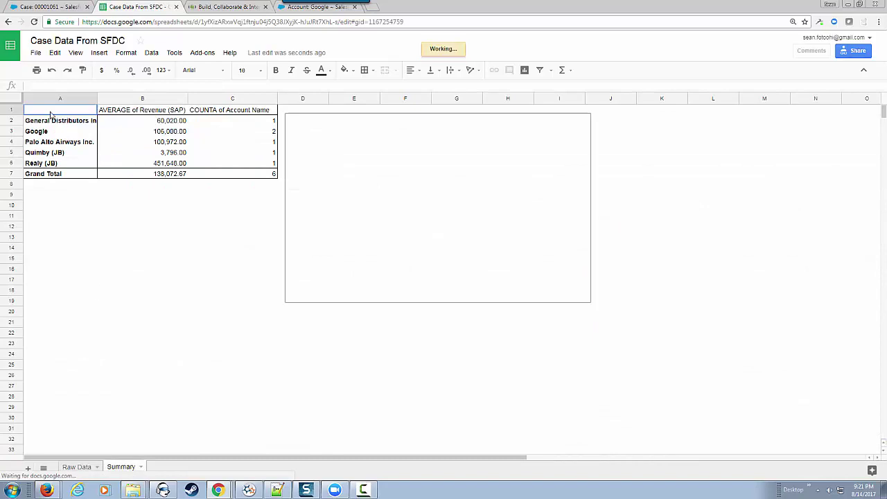
- Open the pivot table's Report Editor so the chart shows General Distributors Inc. at 60,020.00
{"action": "left_click", "coordinate": [55, 123]}
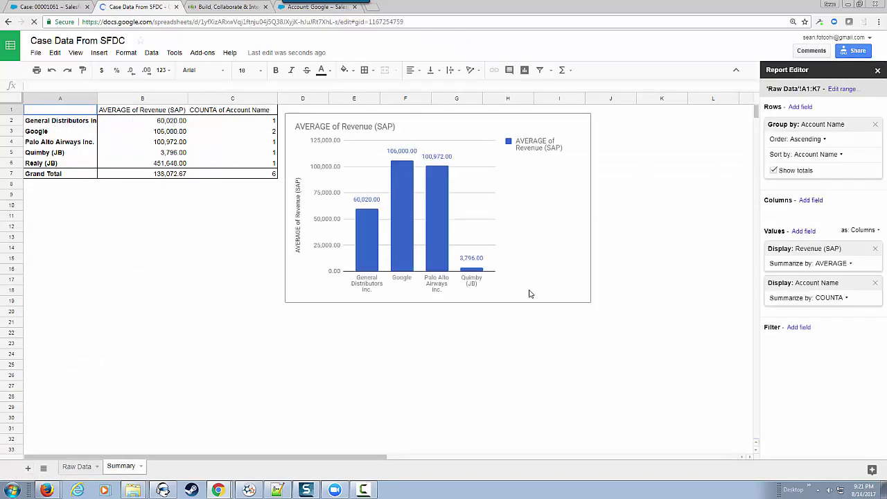